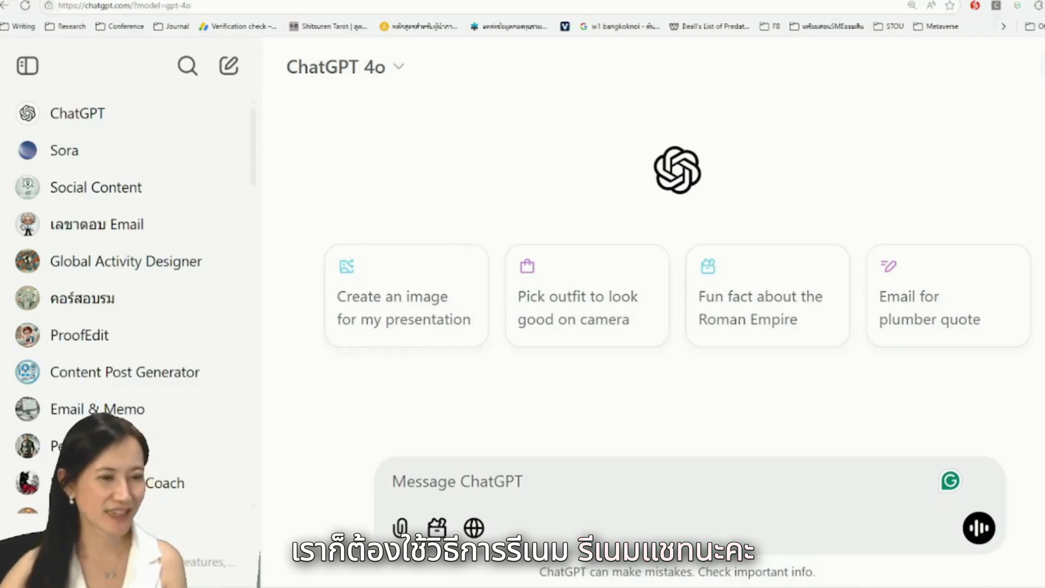
Look through the chat history down to the chats of the previous 7 days
scroll(131, 359, "down", 10)
scroll(129, 357, "down", 5)
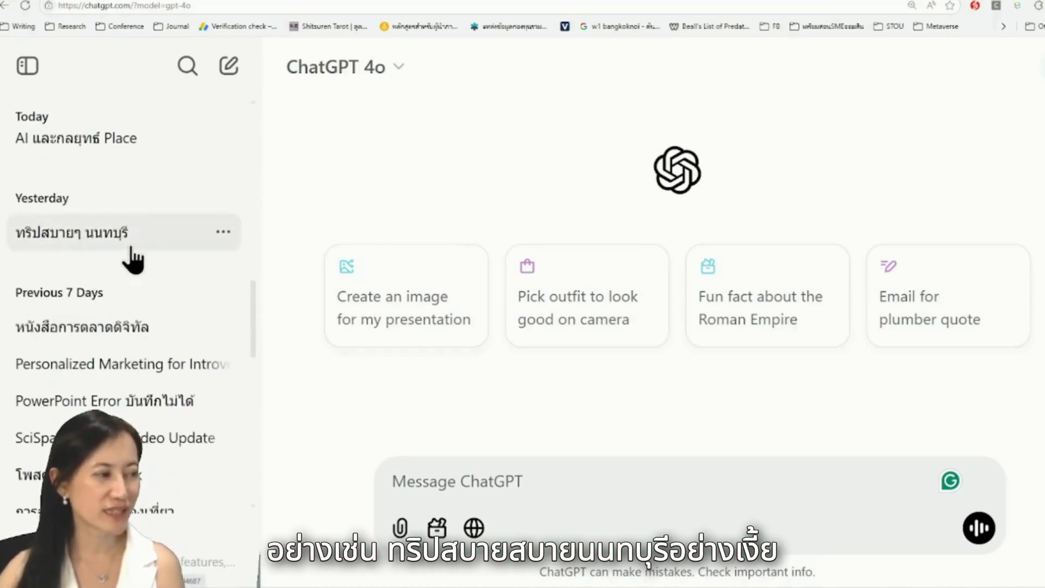
scroll(120, 266, "down", 3)
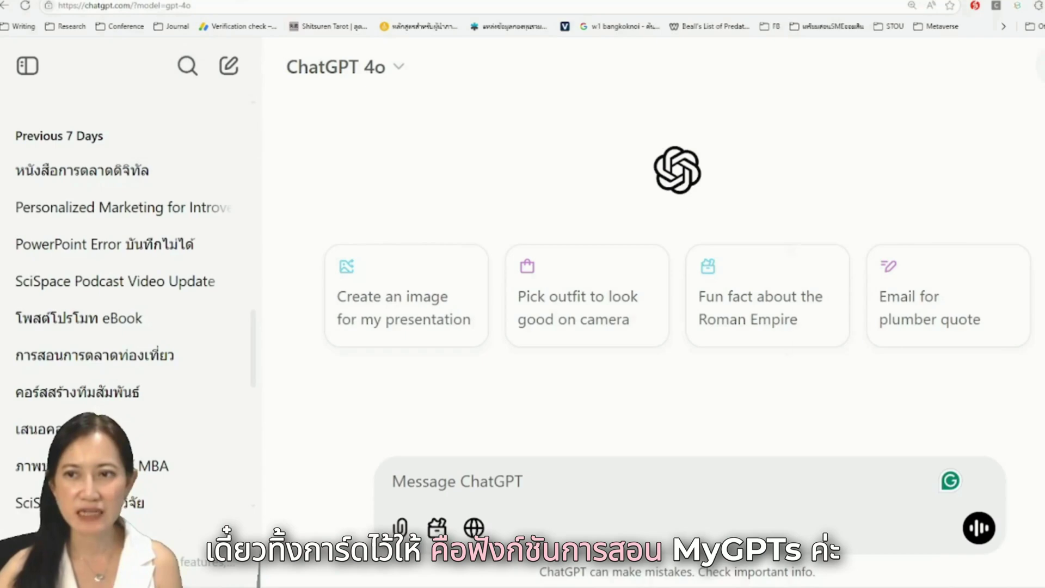
Open the My GPTs page and start creating a new GPT
left_click(1041, 66)
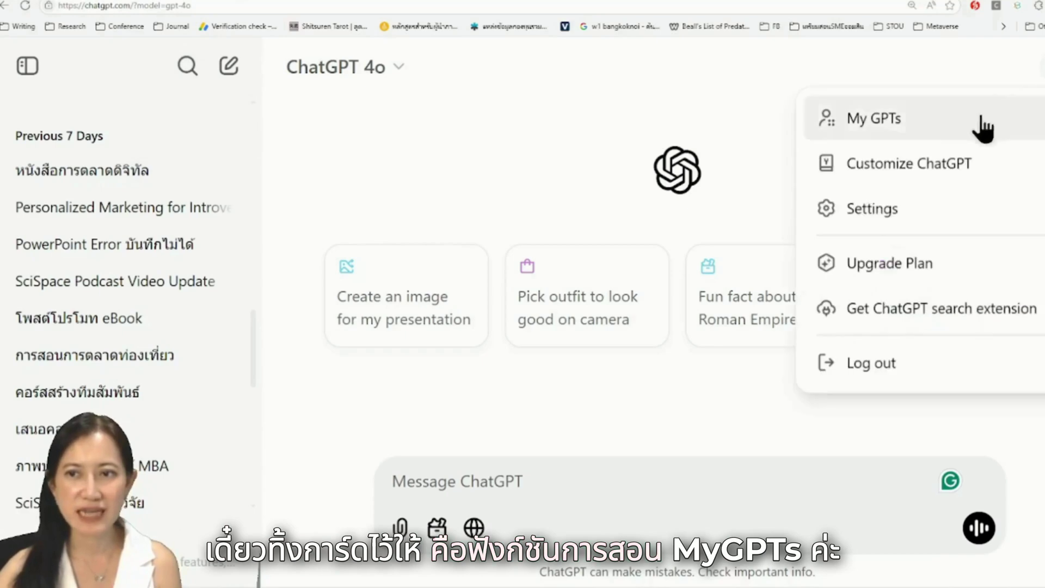
left_click(956, 143)
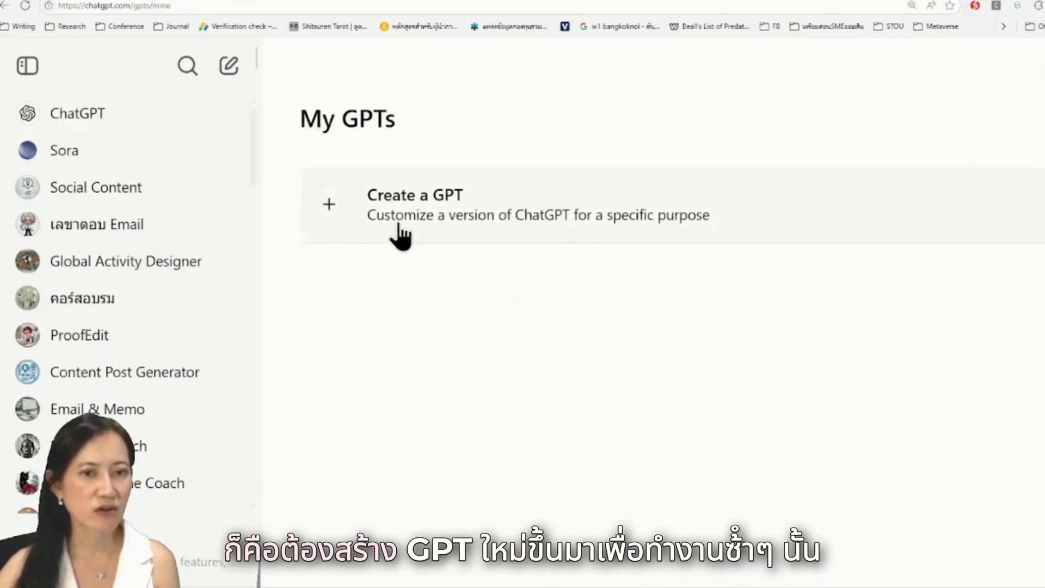
left_click(587, 307)
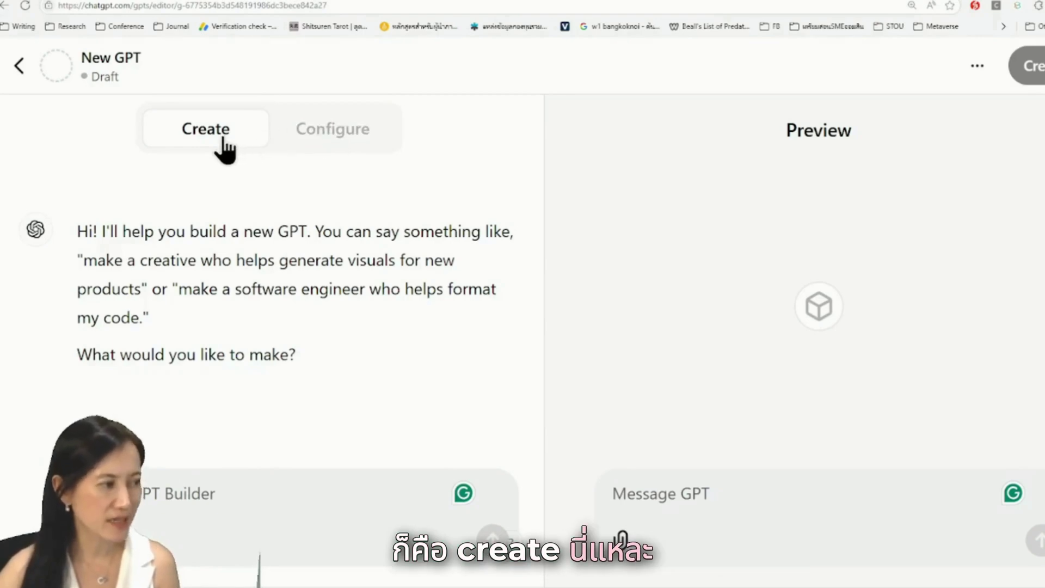
Examine the new GPT's manual configuration fields, from name, description and instructions to knowledge, capabilities and actions
left_click(336, 143)
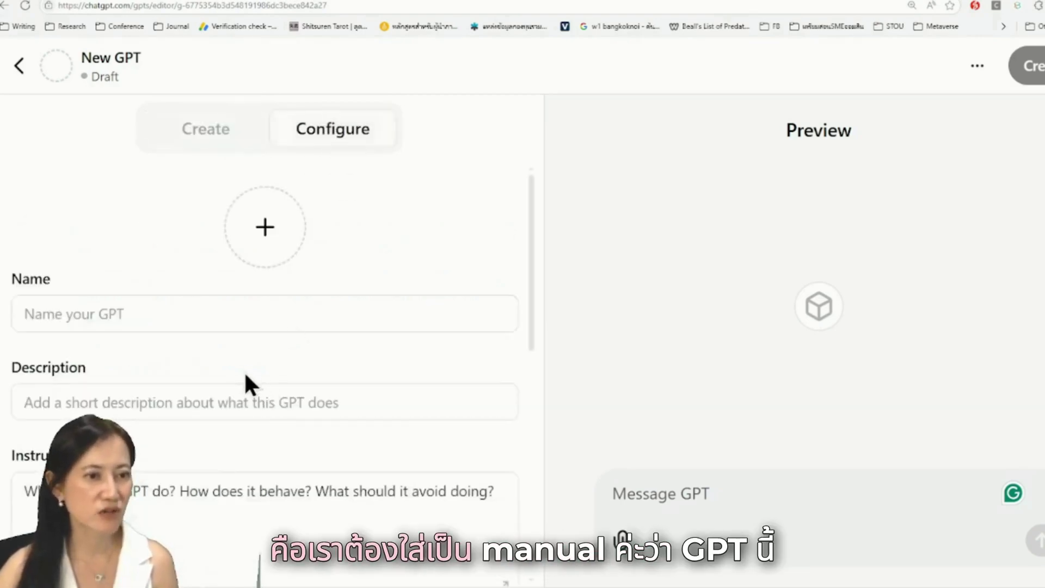
scroll(245, 380, "down", 3)
scroll(145, 434, "up", 3)
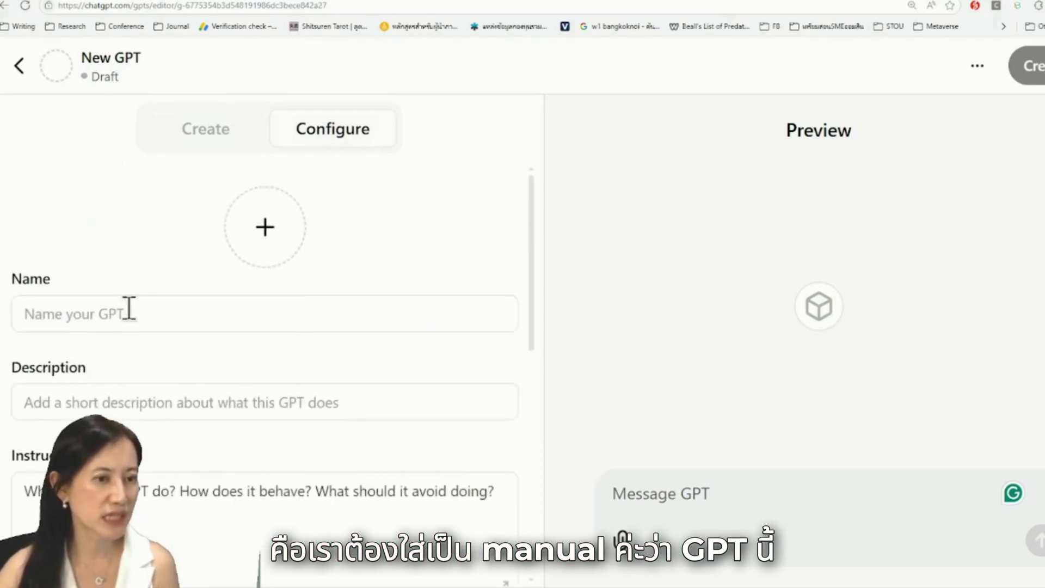
left_click(124, 404)
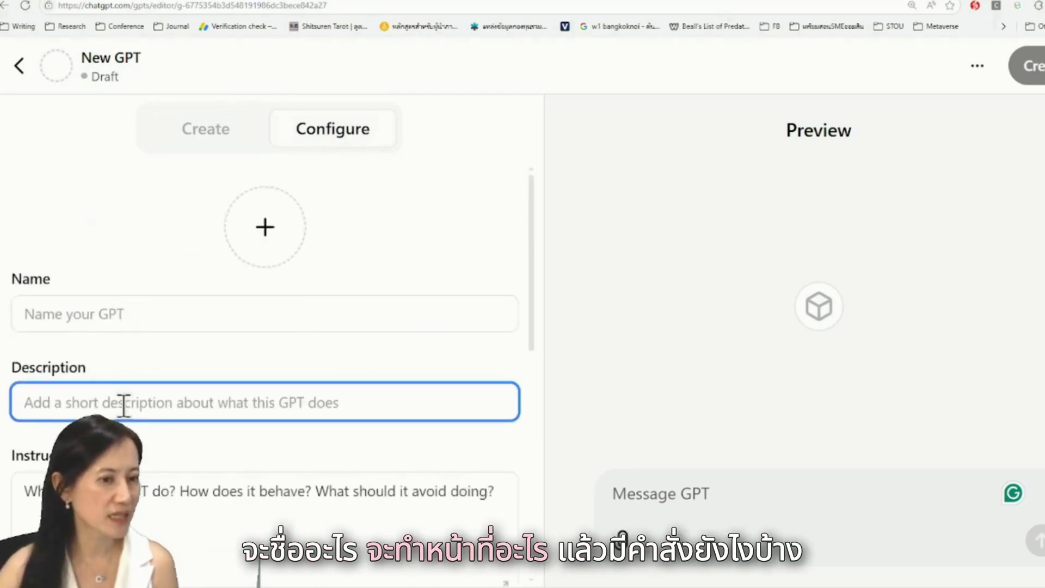
scroll(122, 403, "down", 5)
left_click(140, 232)
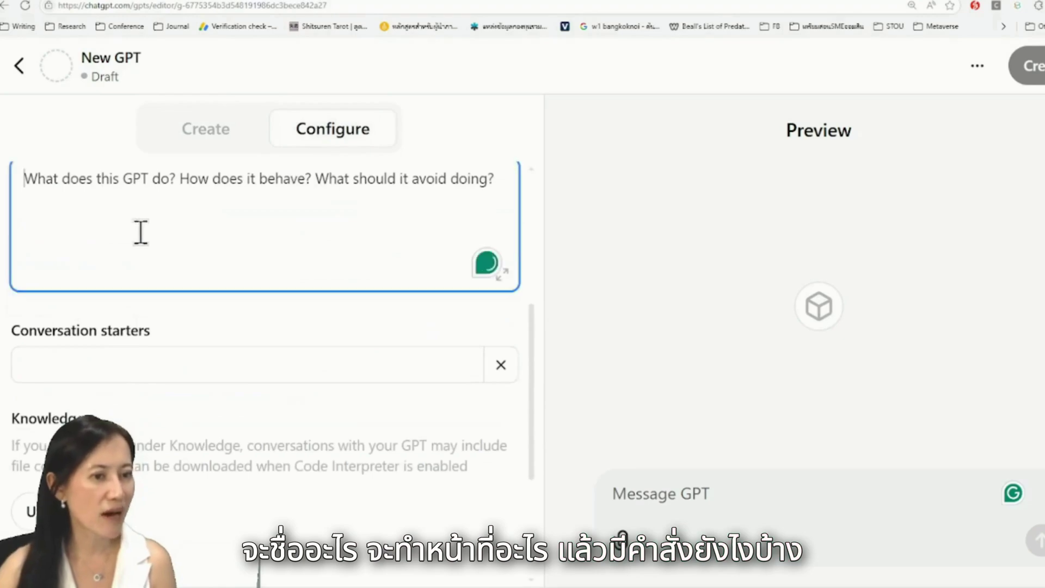
scroll(133, 377, "down", 3)
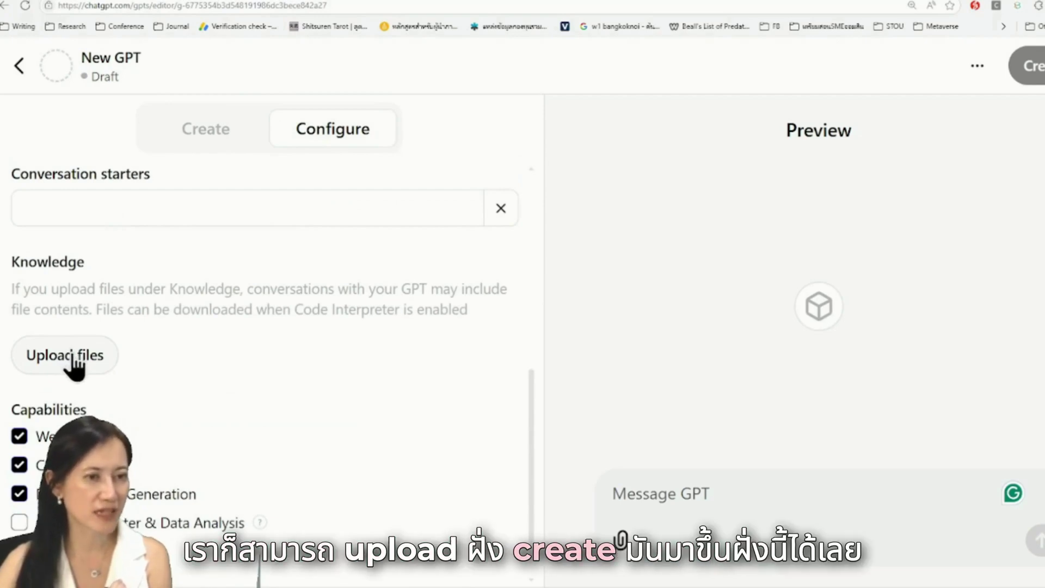
scroll(188, 405, "down", 1)
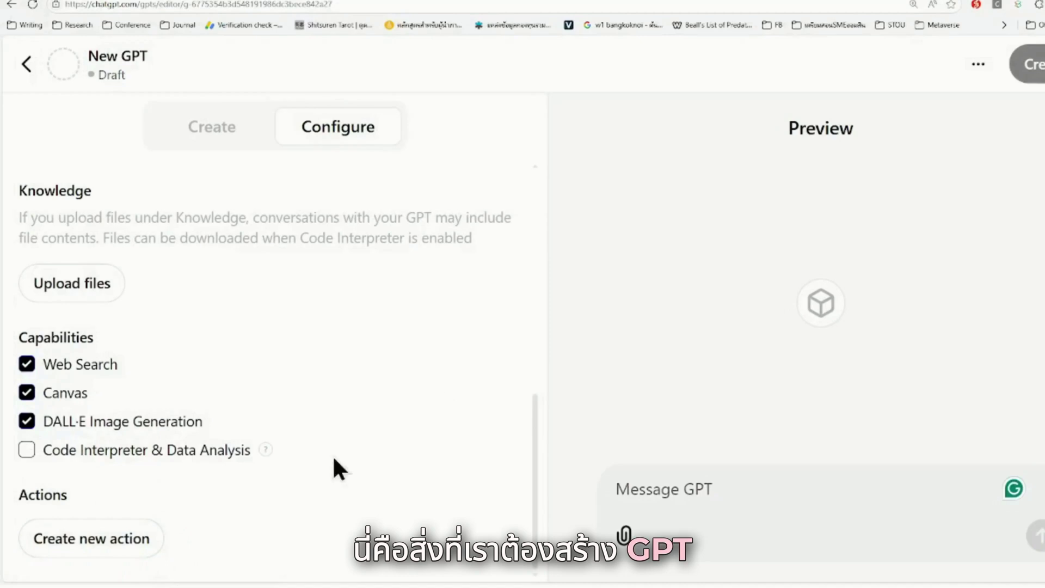
Leave the new GPT draft, briefly reopen the GPT editor, and return to the My GPTs page
left_click(26, 62)
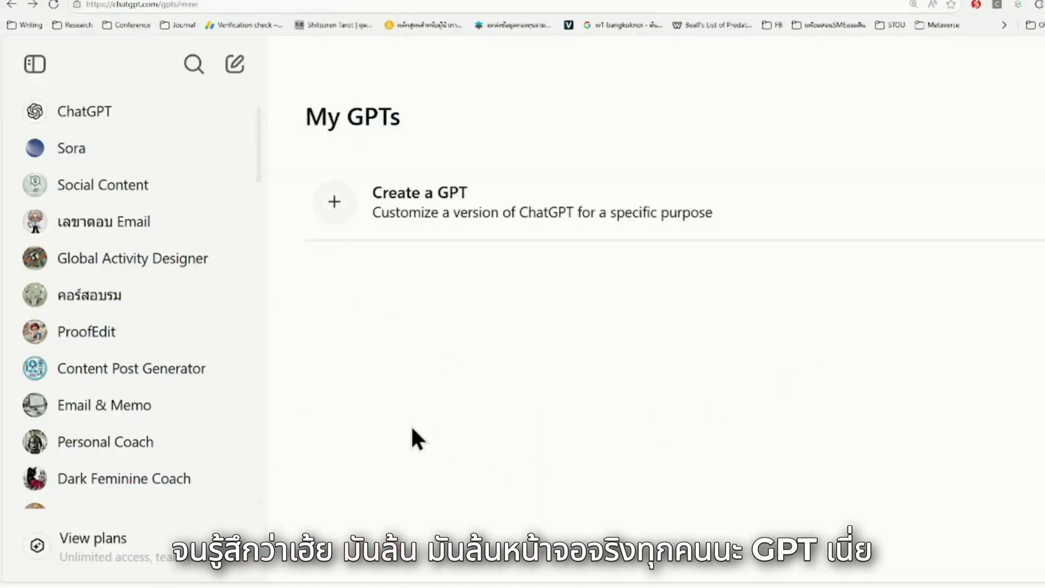
left_click(530, 229)
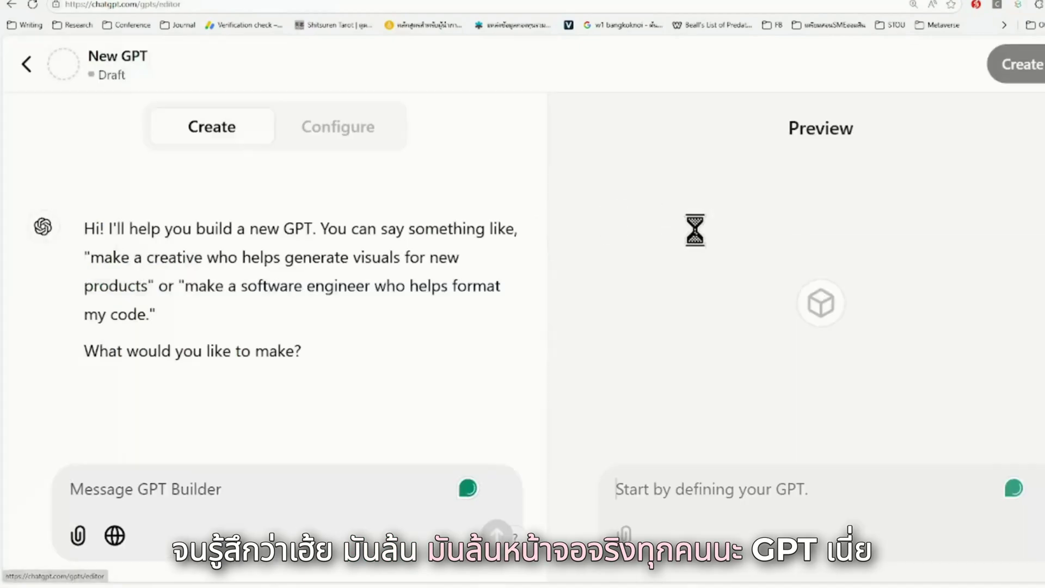
left_click(22, 68)
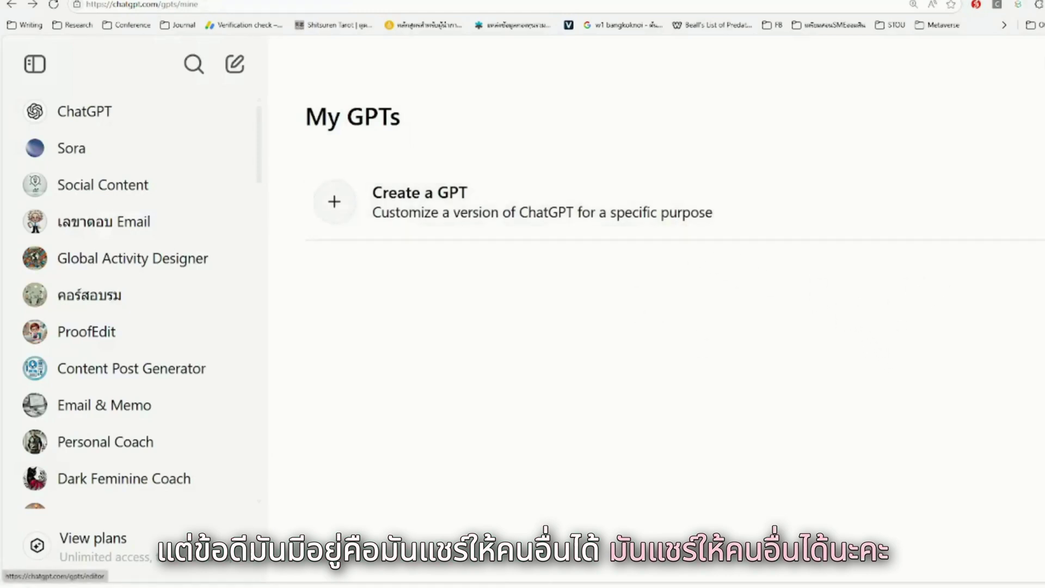
left_click(1037, 65)
left_click(1019, 118)
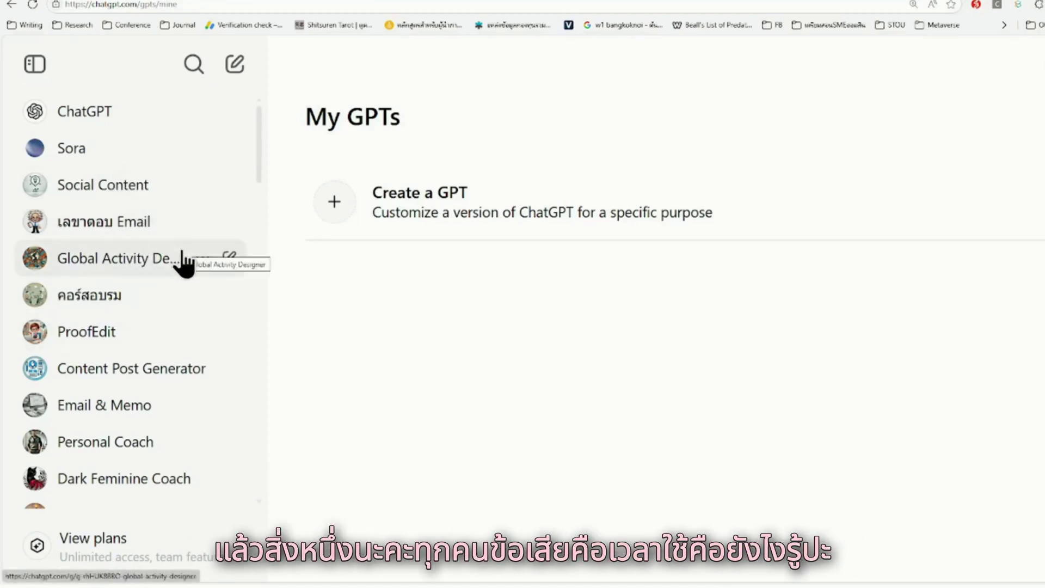
Open the Social Content GPT and send it the prompt "สร้าง post การตลาดเทรนปี 2025 ให้หน่อย"
left_click(139, 192)
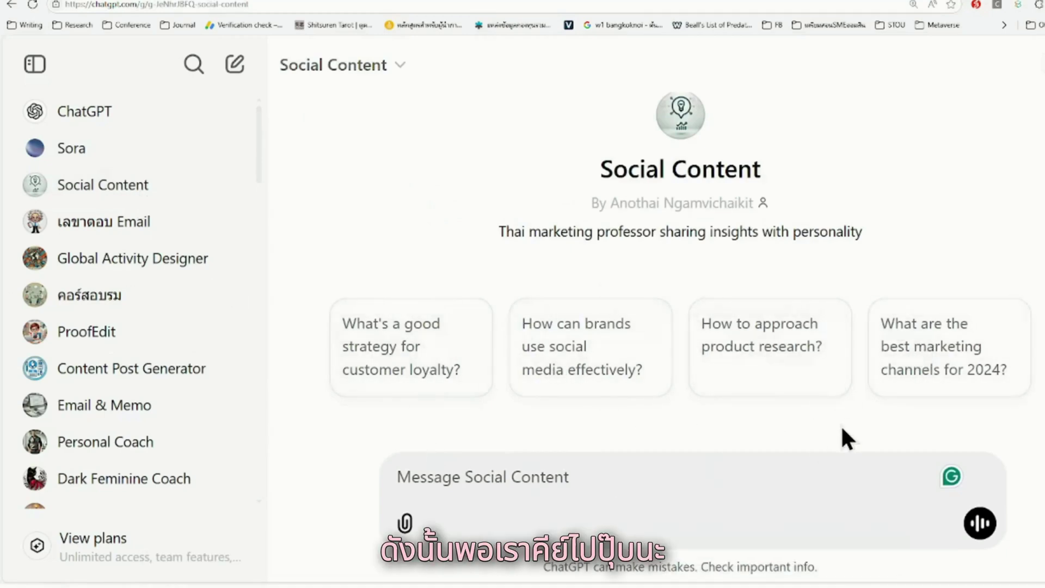
type("สร้าง post ")
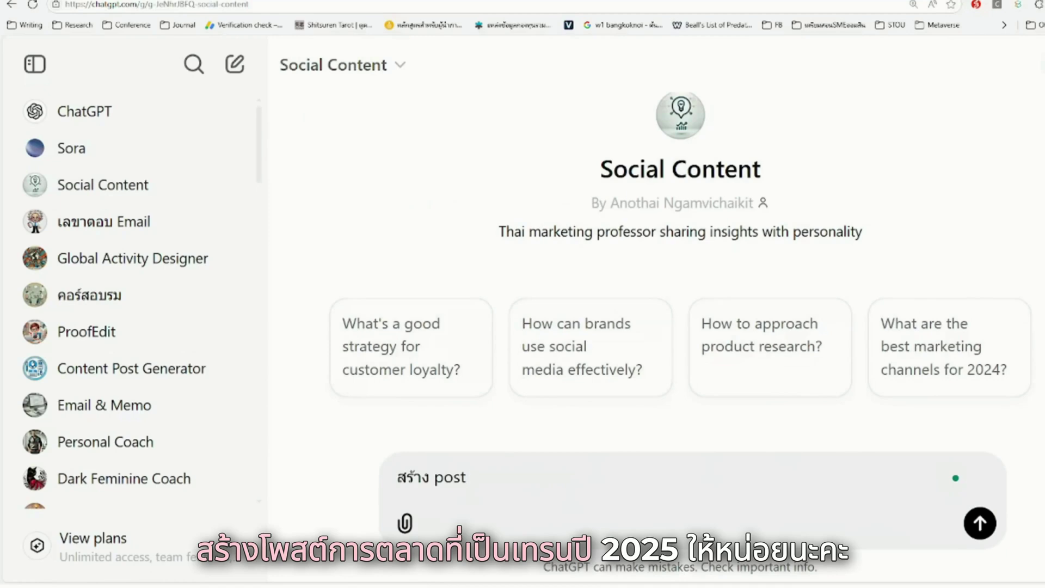
type("การตลาดเทรนปี")
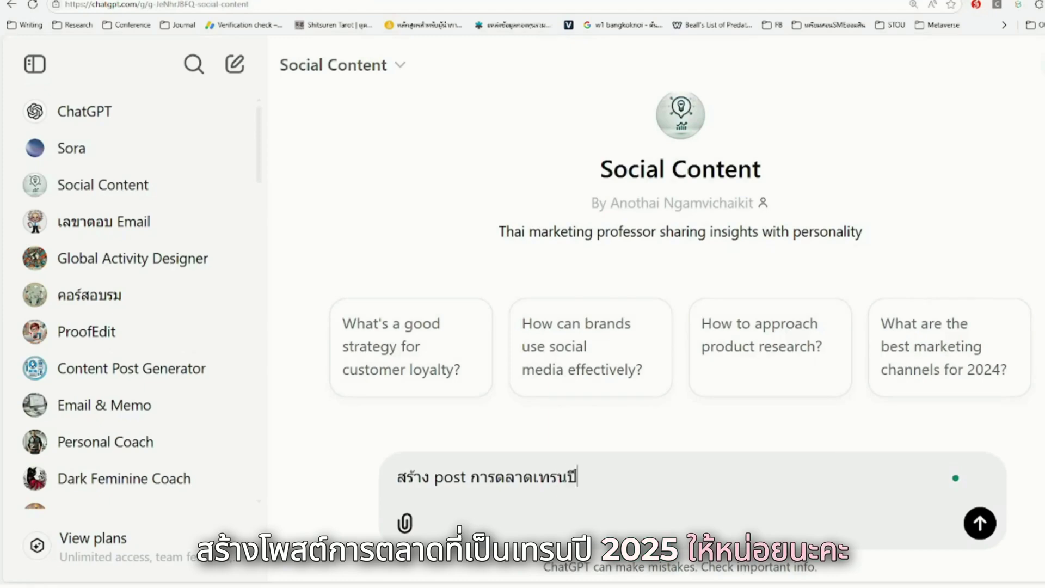
type(" 2025")
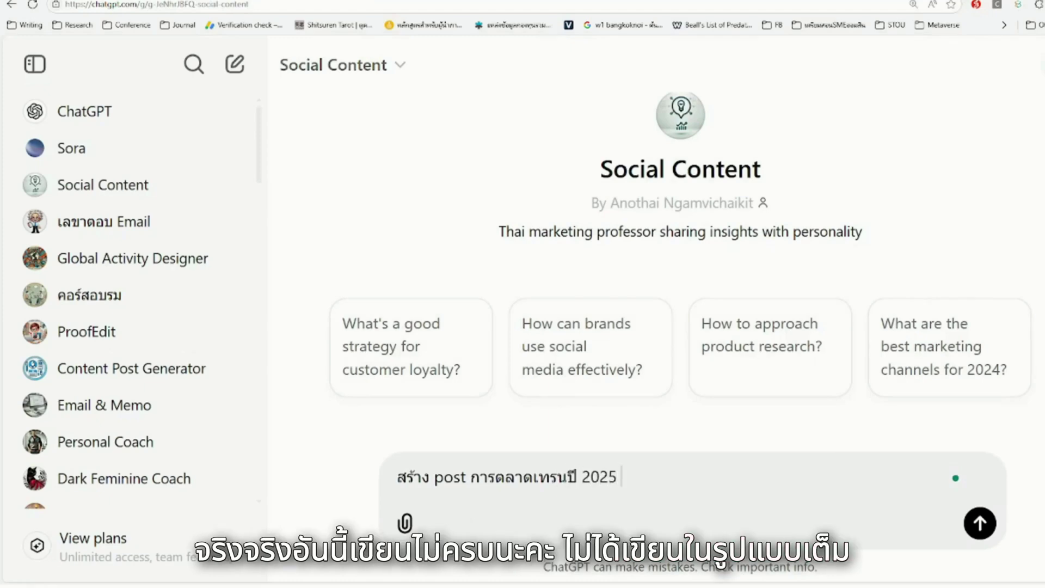
type(" ให้หน่อย")
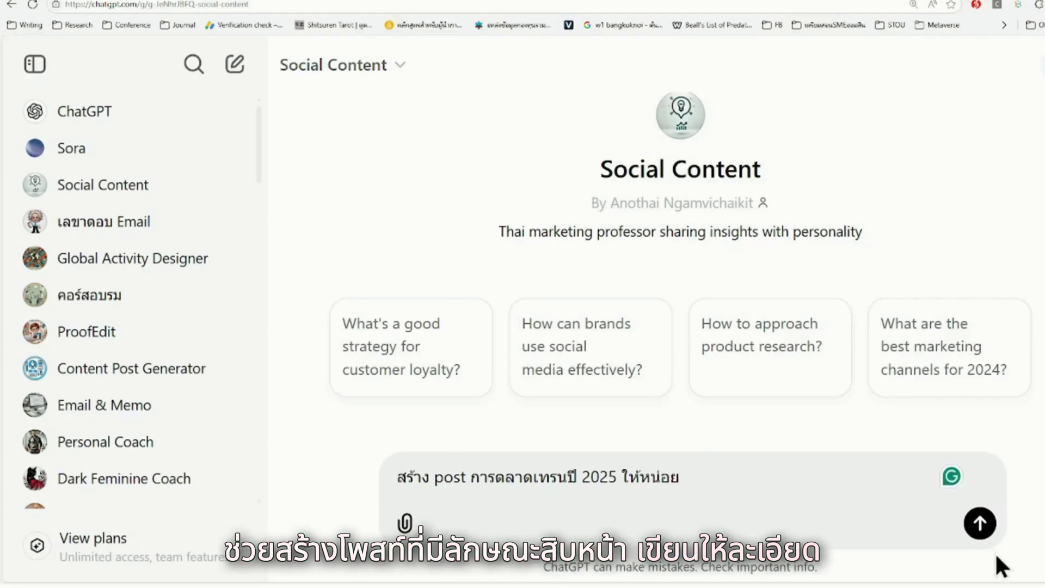
left_click(979, 524)
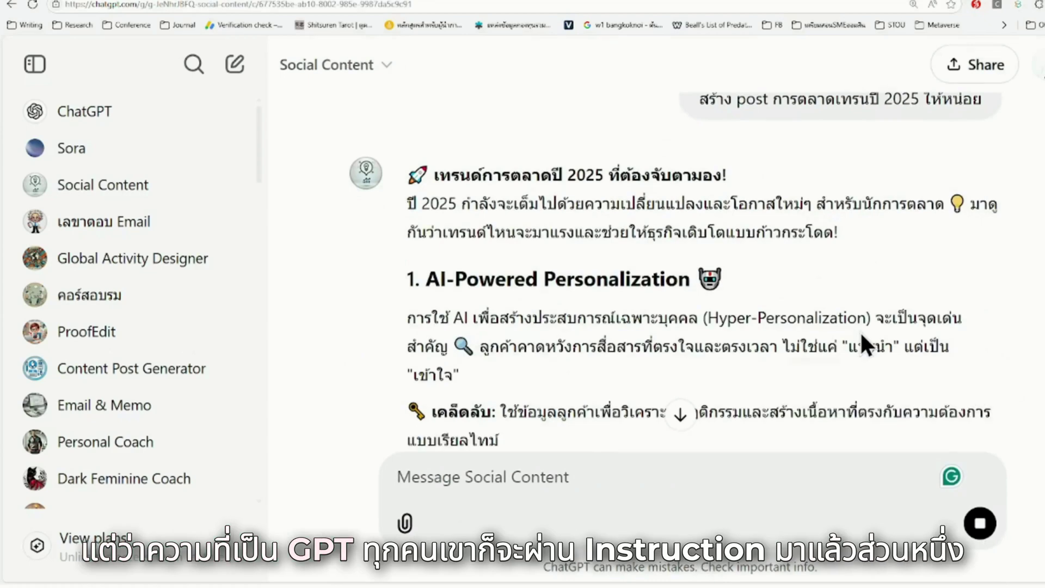
Read through the generated marketing trends post from the first trend to the closing hashtags
scroll(849, 332, "down", 3)
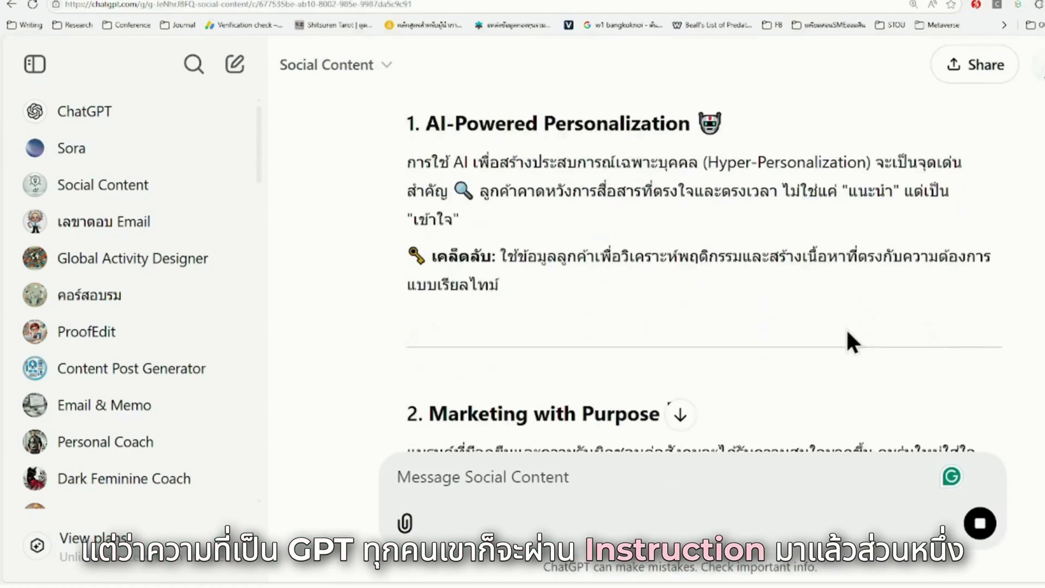
scroll(848, 333, "down", 15)
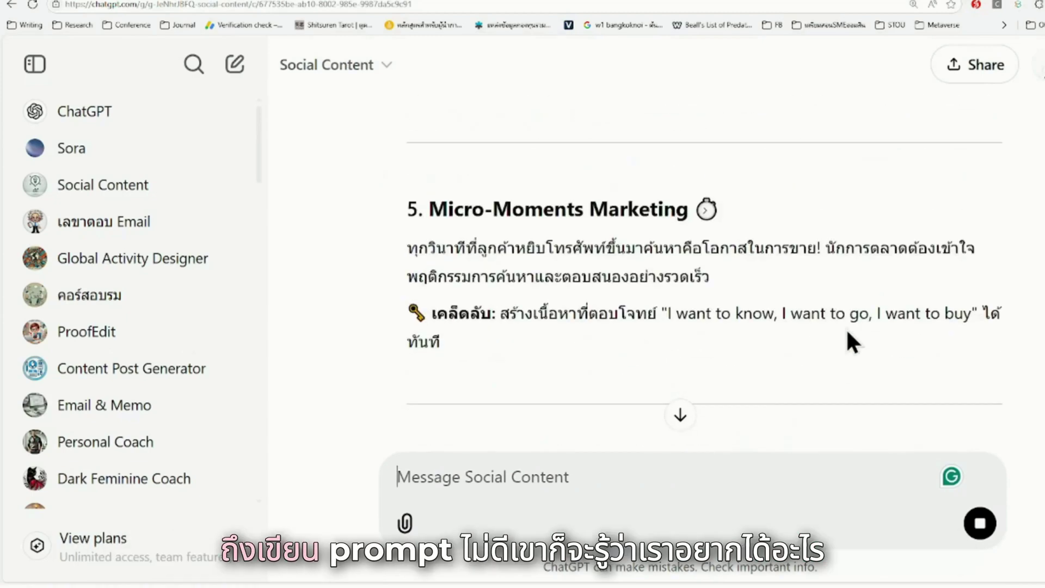
scroll(845, 328, "down", 5)
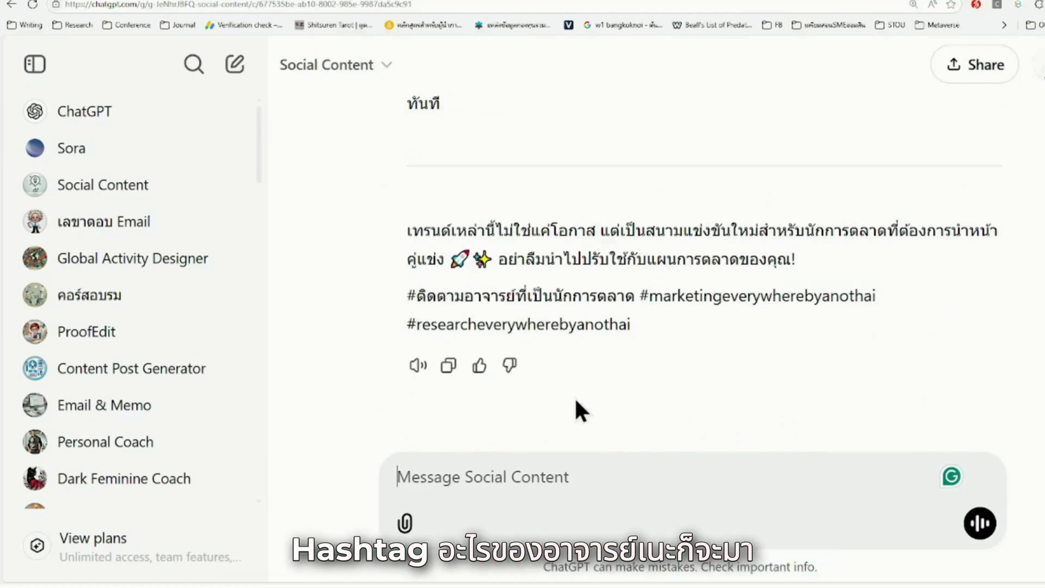
scroll(574, 397, "up", 15)
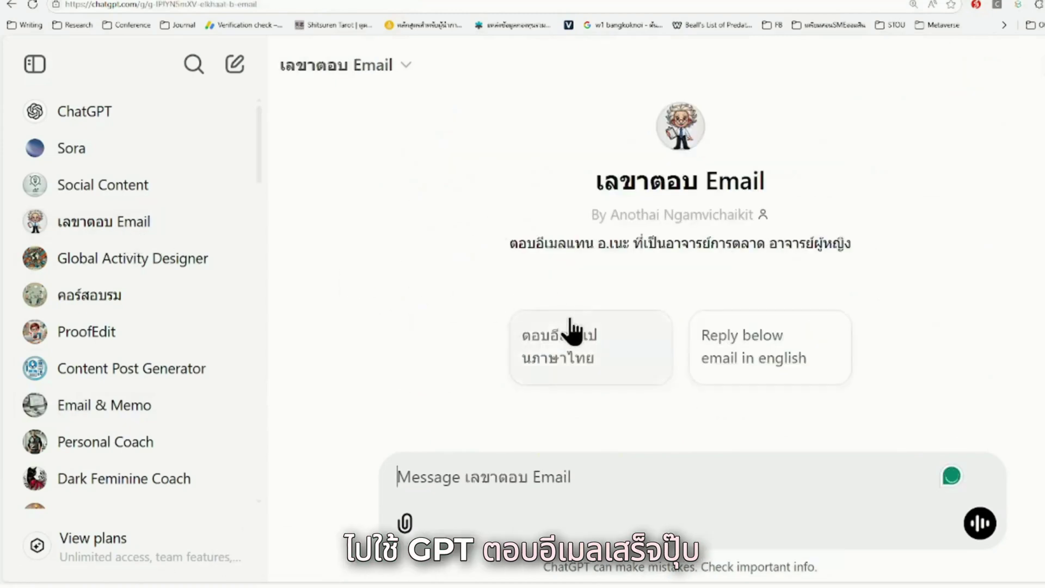
Return to the Social Content GPT's start page and reopen the เทรนด์การตลาด 2025 chat from today's history
left_click(141, 188)
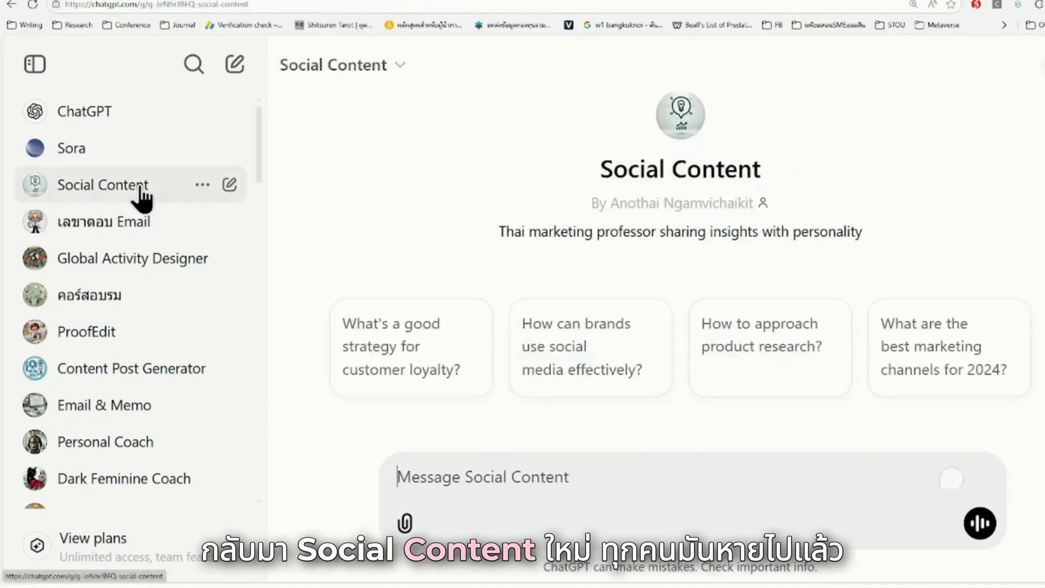
scroll(223, 430, "down", 15)
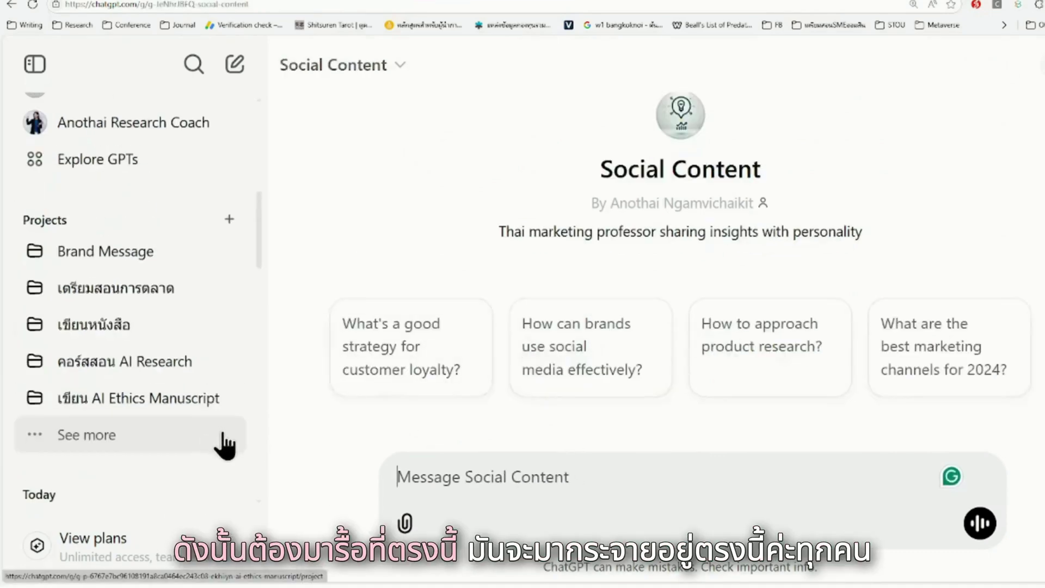
scroll(199, 387, "up", 5)
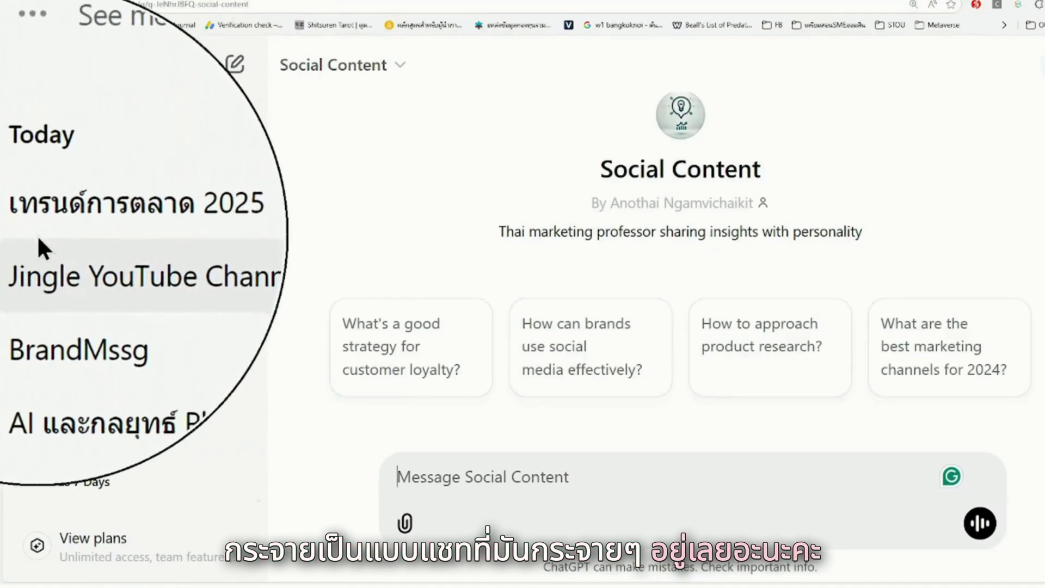
left_click(67, 233)
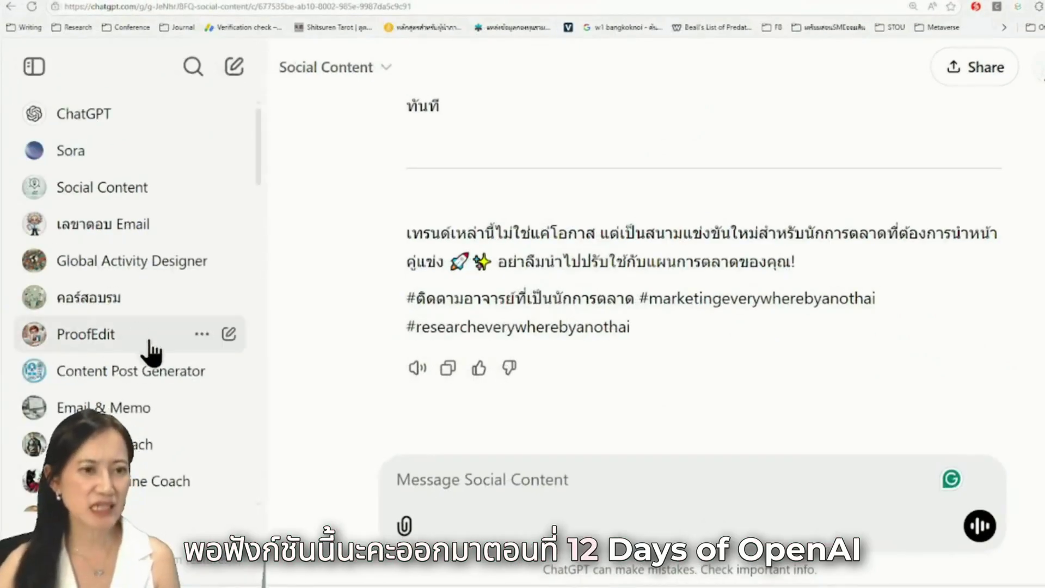
Look over the list of custom GPTs, the Projects folders and today's chats
scroll(163, 346, "down", 3)
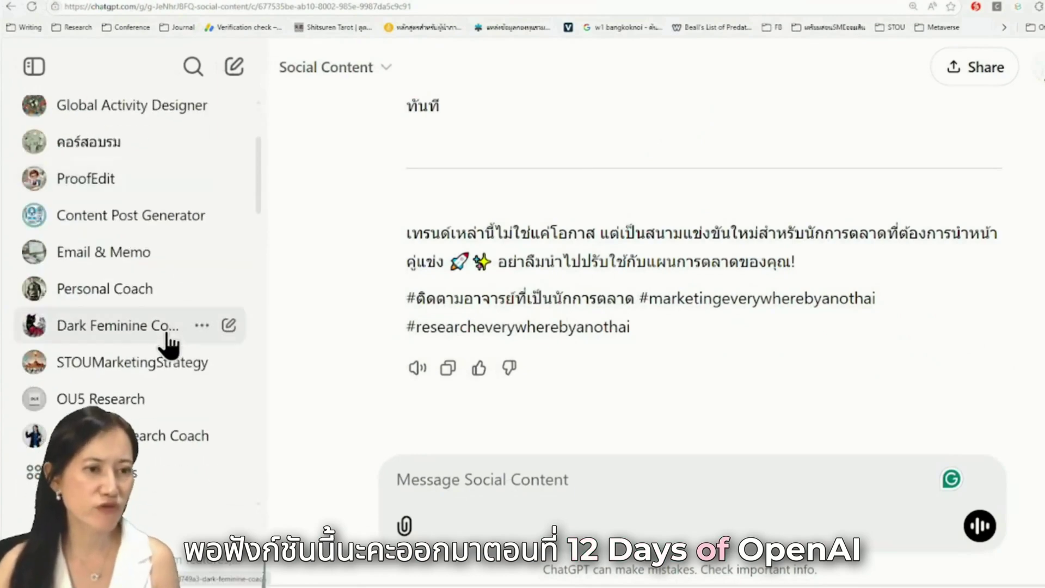
scroll(169, 343, "down", 7)
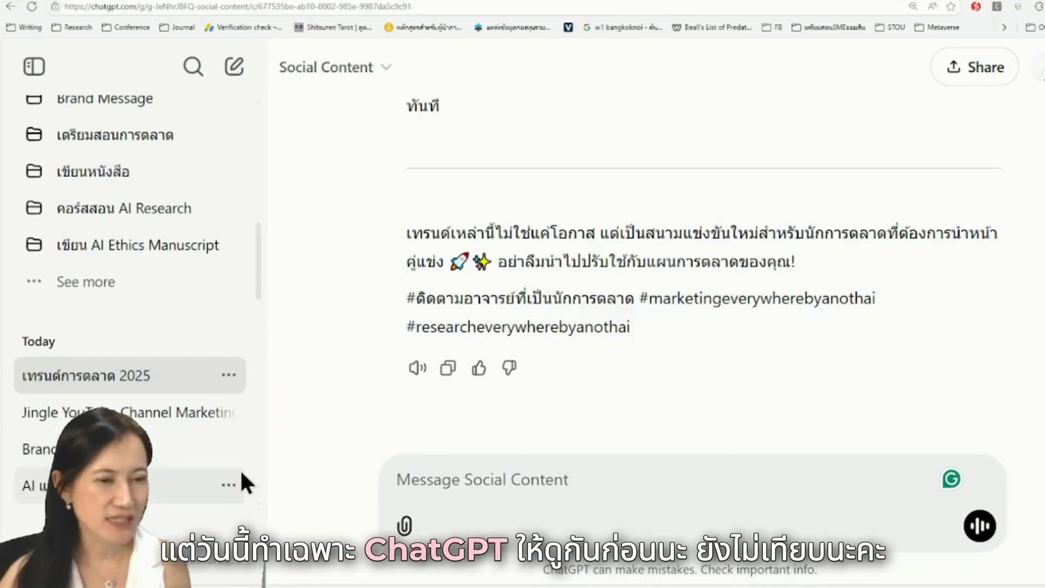
scroll(241, 474, "down", 2)
scroll(241, 473, "down", 2)
scroll(242, 474, "up", 7)
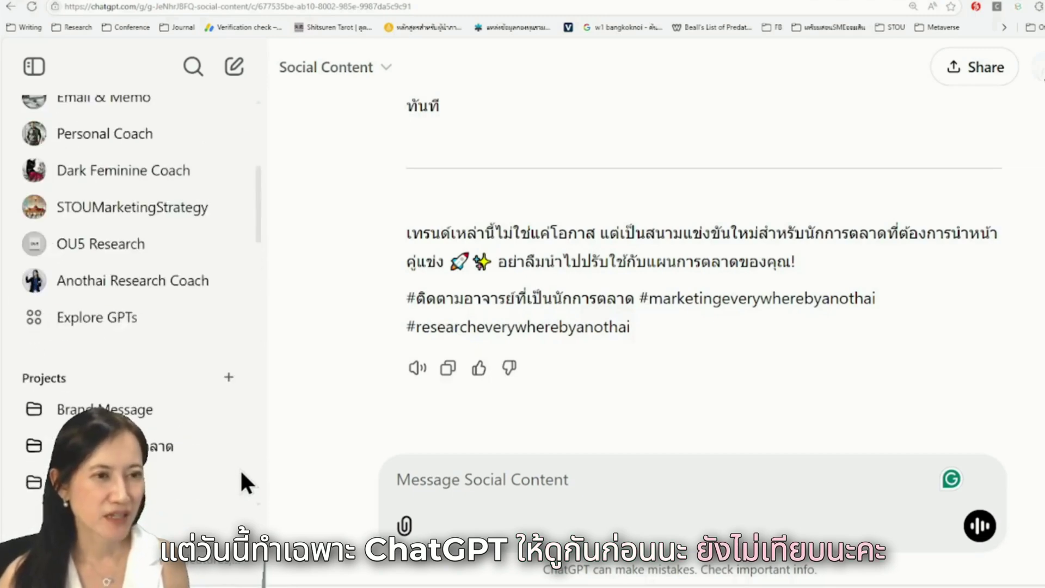
scroll(242, 474, "down", 5)
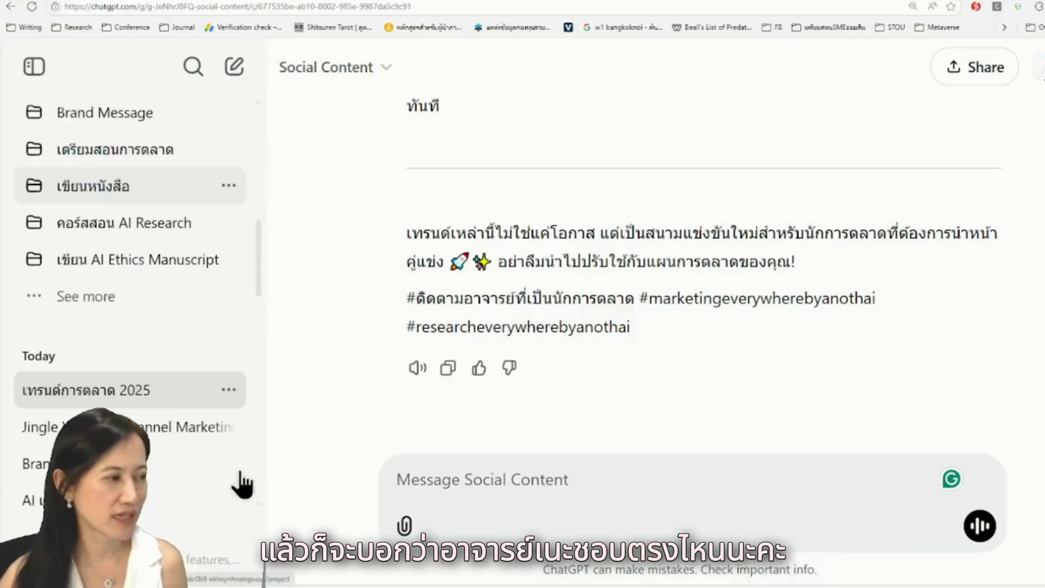